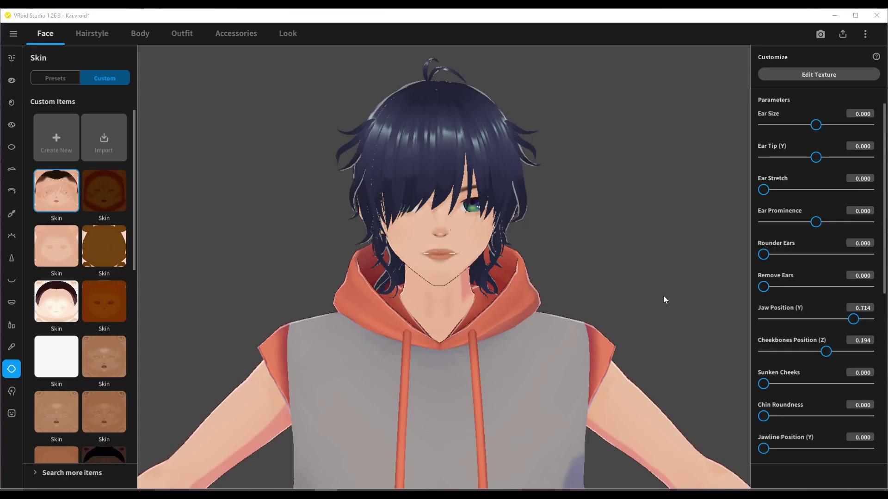
- Orbit the avatar to see its back and front, then zoom in and out
drag(664, 297, 484, 302)
drag(581, 289, 577, 285)
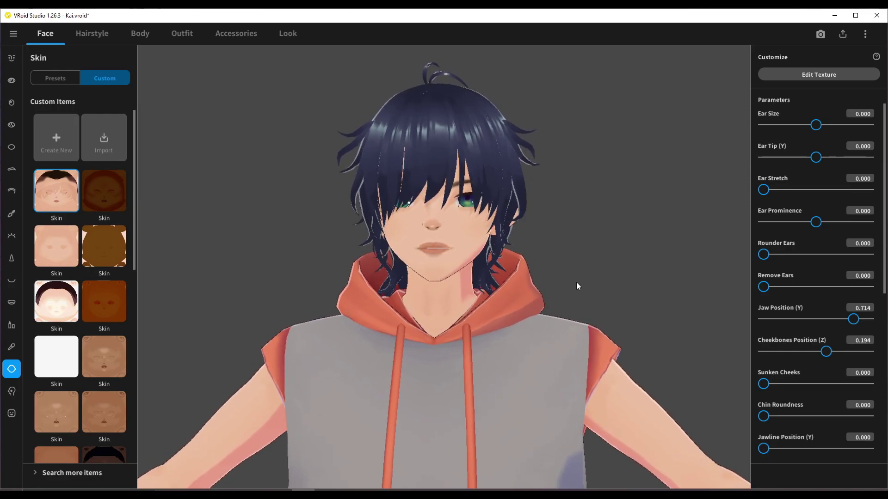
scroll(576, 282, down, 2)
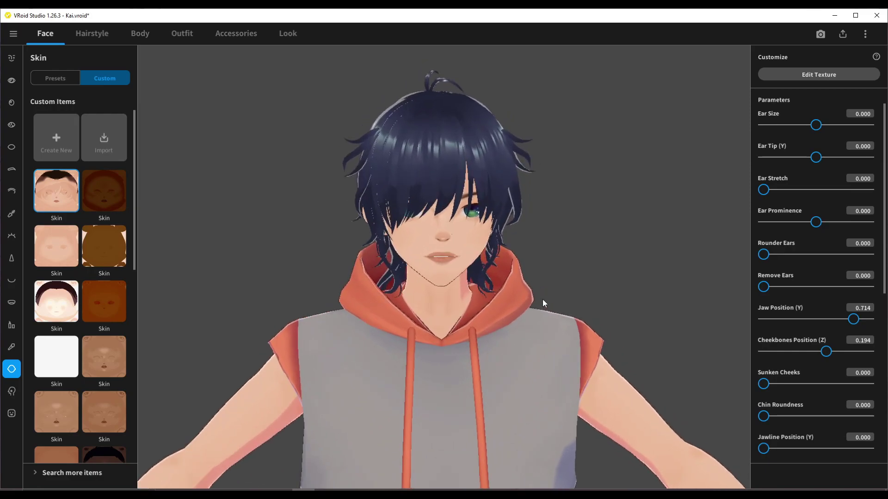
scroll(543, 298, up, 4)
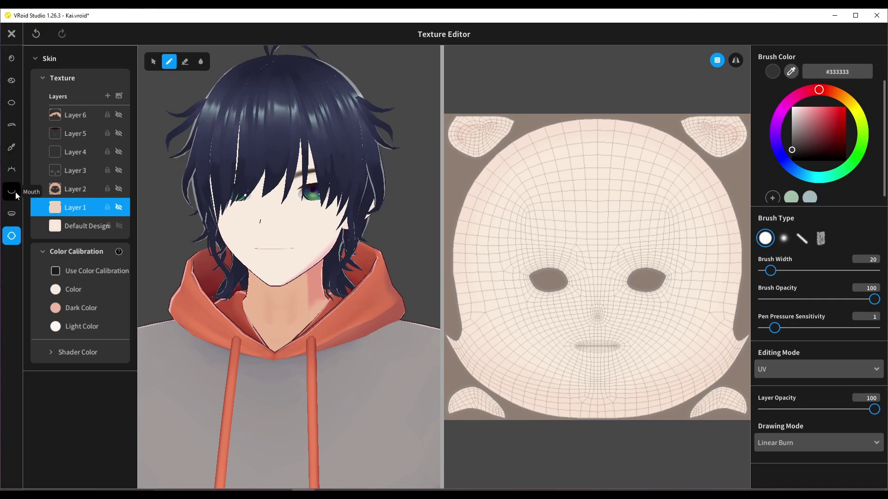
- Turn on skin texture Layers 1, 2 and 3 so the painted nose and lips show
click(118, 188)
click(118, 188)
click(119, 207)
right_drag(335, 270, 349, 286)
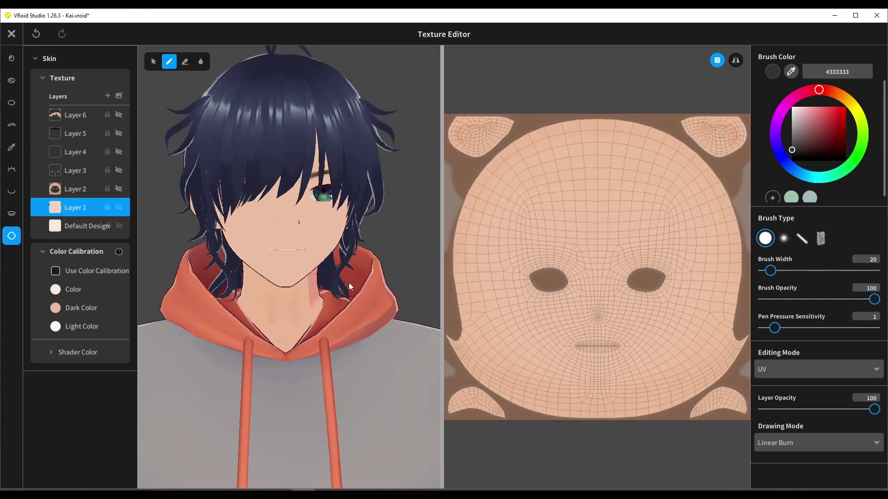
scroll(348, 282, up, 5)
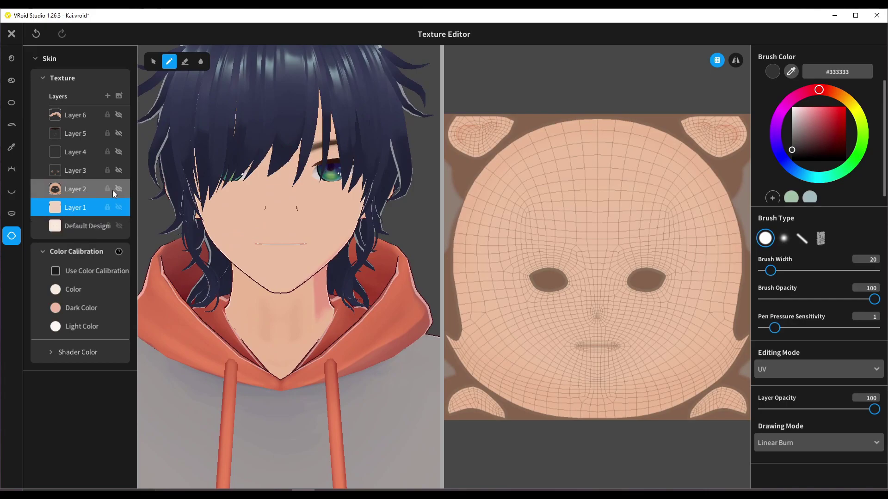
click(118, 190)
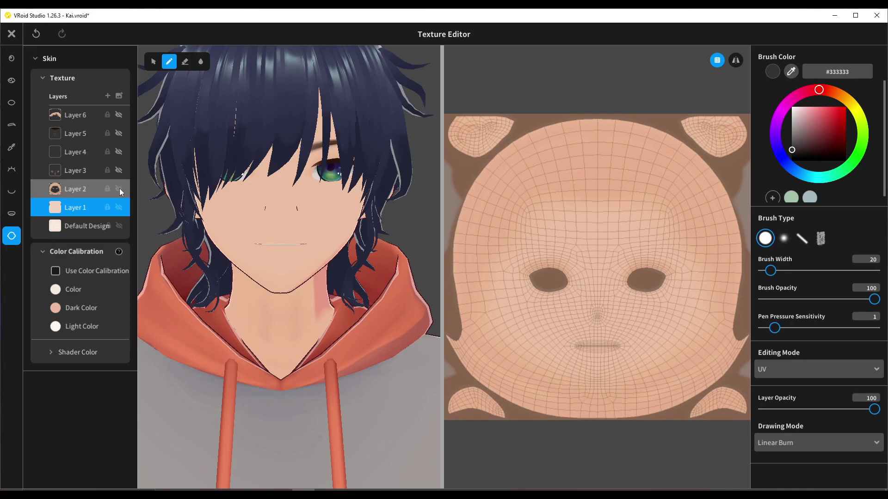
click(119, 170)
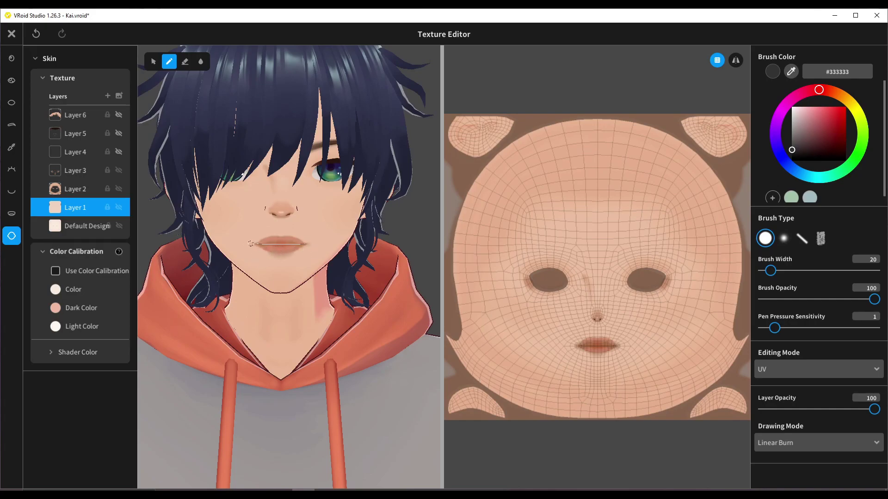
- Hide the UV grid and zoom the texture view in on the nose and lips
scroll(592, 351, up, 2)
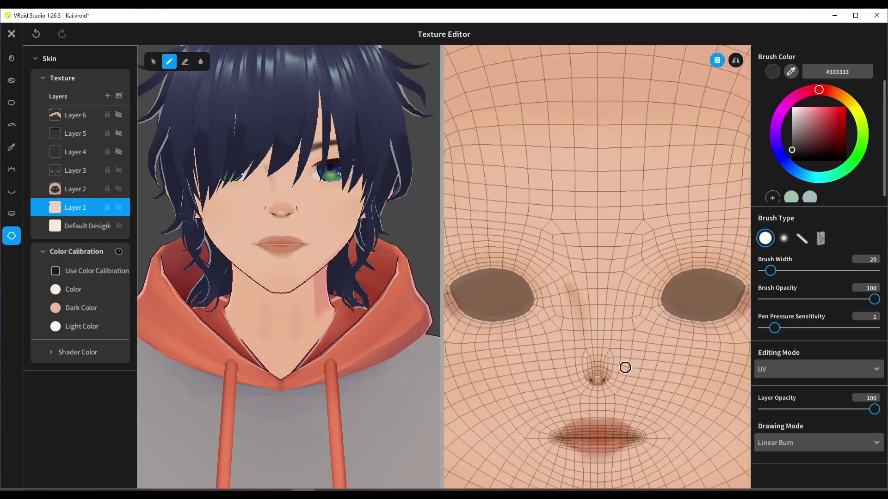
scroll(621, 367, up, 2)
click(718, 60)
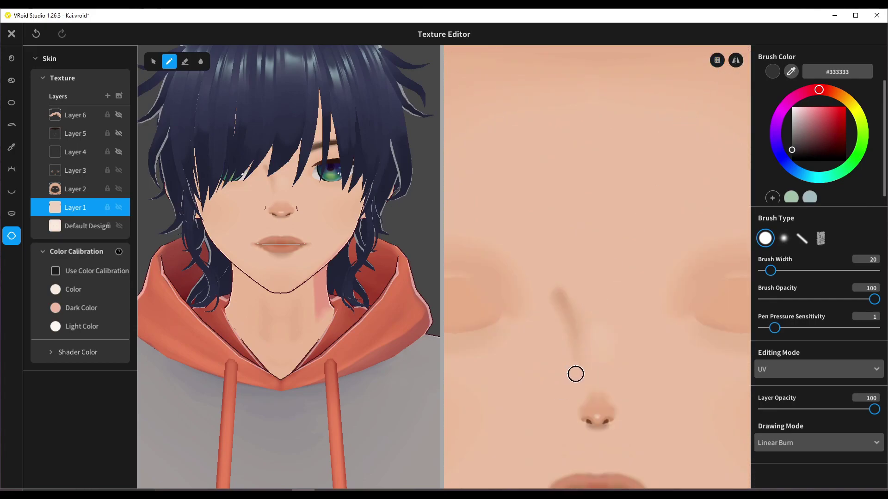
right_drag(575, 373, 574, 110)
scroll(583, 167, up, 1)
scroll(624, 244, up, 1)
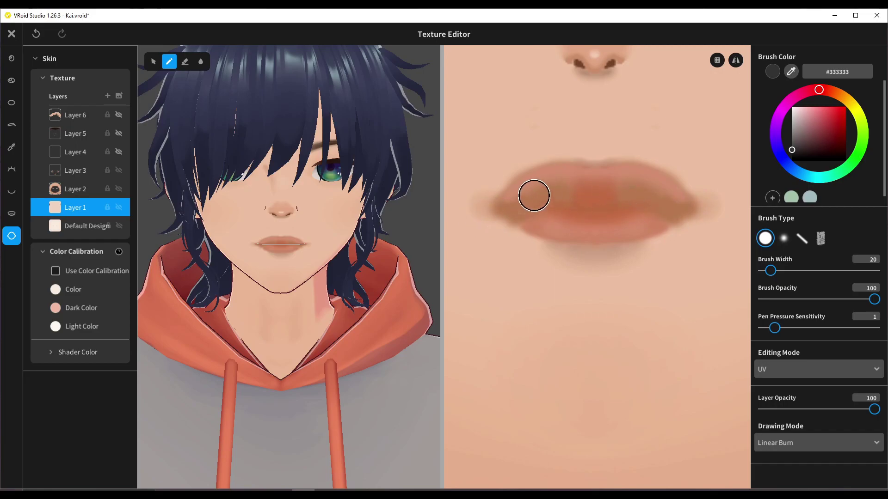
- Paint dark Linear Burn shading into both nostrils, then restore the UV grid
scroll(626, 241, down, 5)
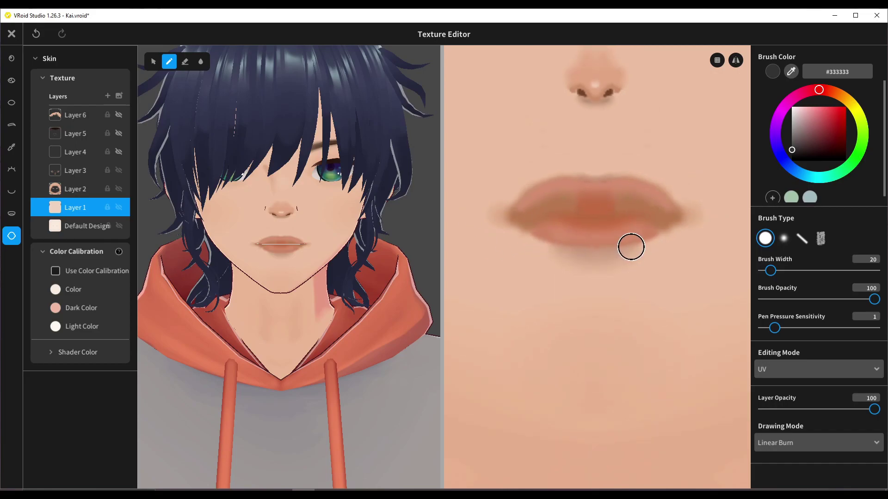
scroll(626, 249, down, 1)
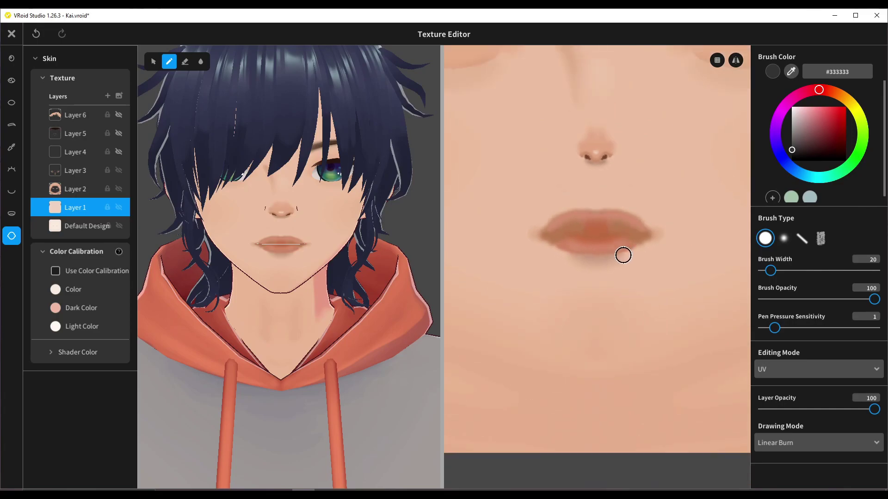
scroll(581, 198, up, 3)
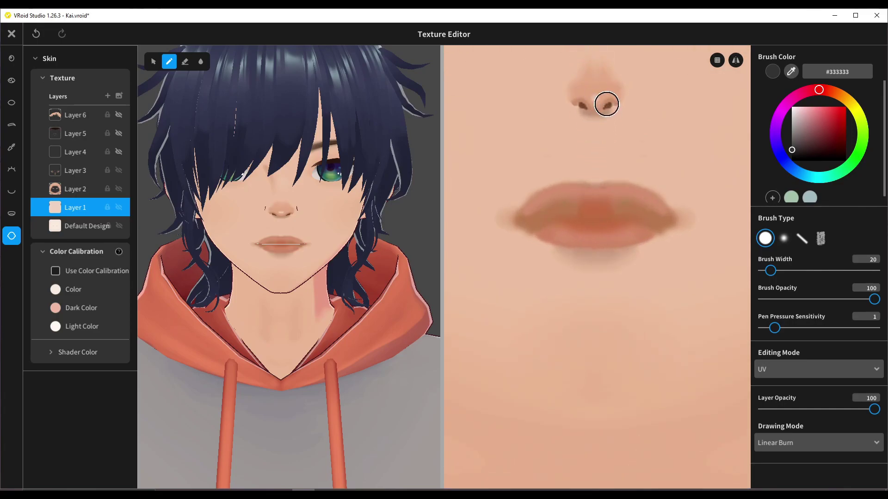
scroll(655, 140, up, 1)
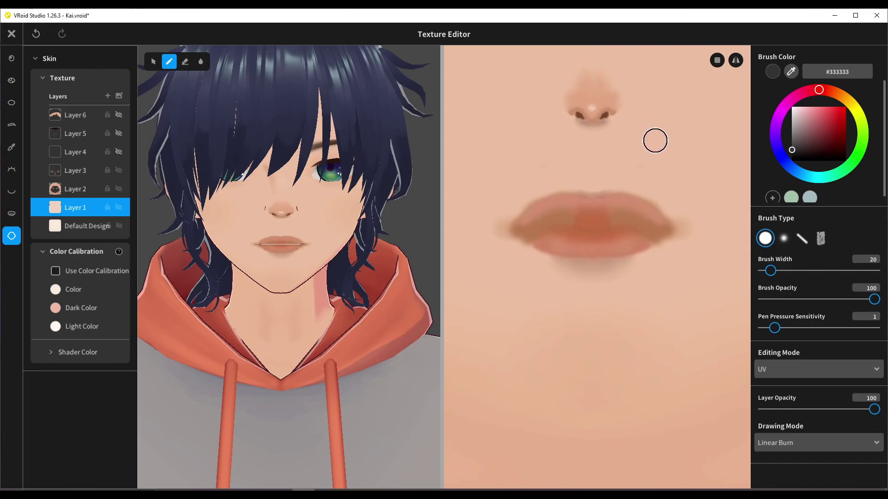
scroll(655, 141, up, 5)
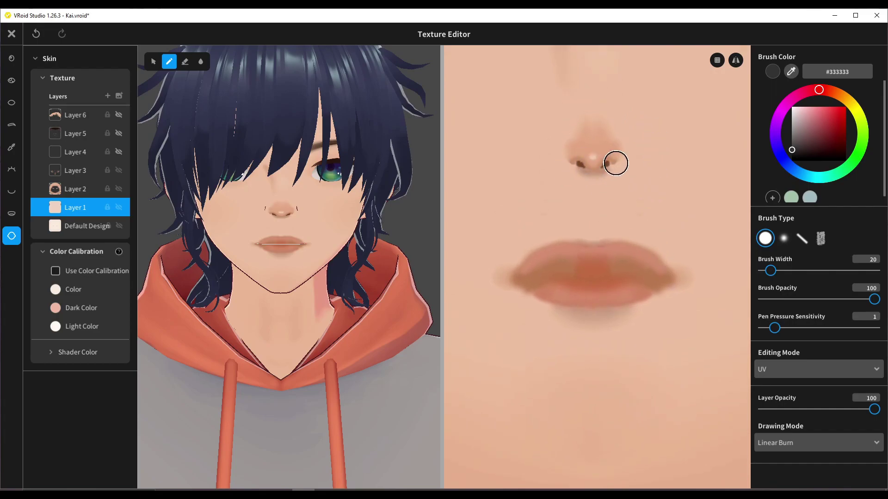
drag(609, 163, 600, 169)
click(586, 167)
click(718, 60)
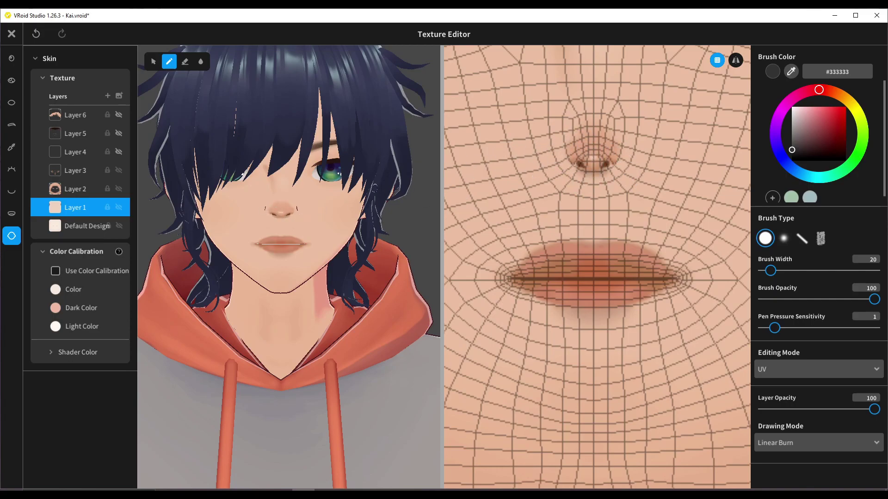
right_drag(374, 187, 309, 234)
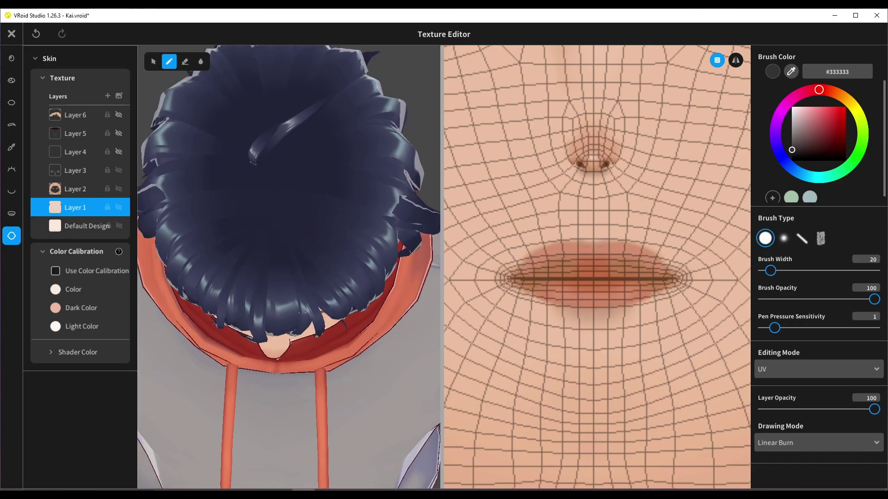
right_drag(290, 345, 309, 188)
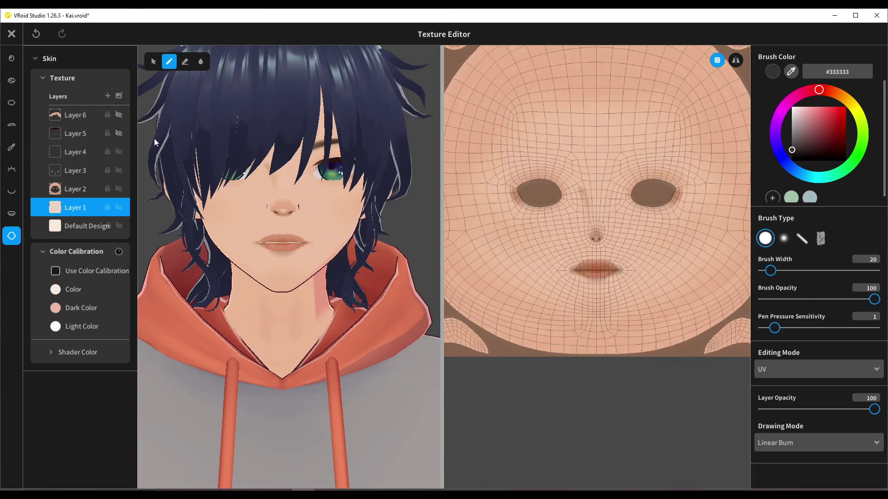
- Turn on skin texture Layers 5 and 6, adding the dark hairline band
click(119, 133)
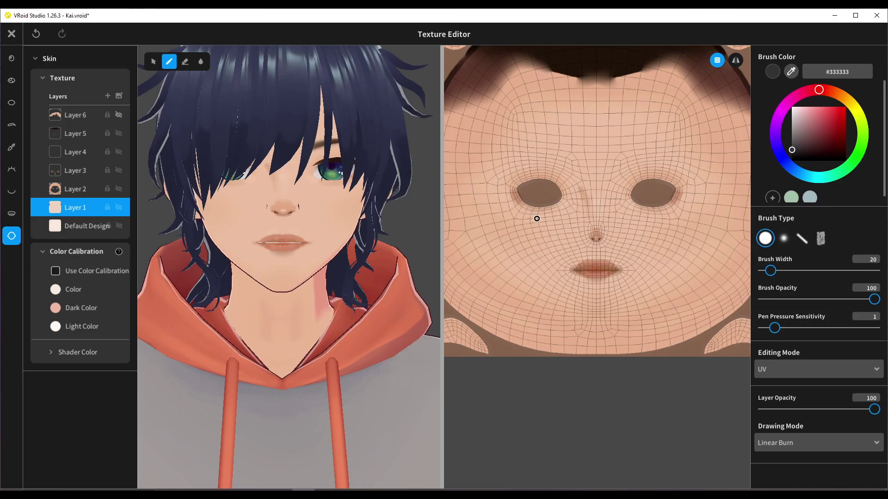
scroll(649, 164, down, 2)
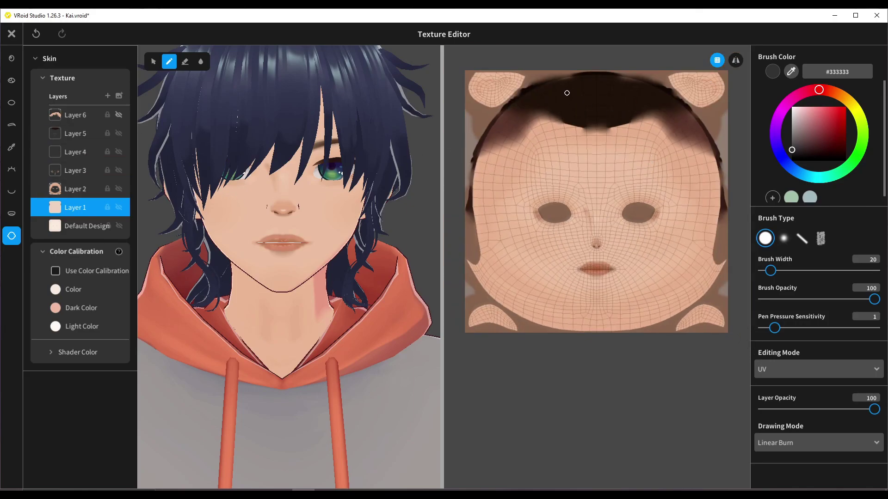
click(118, 115)
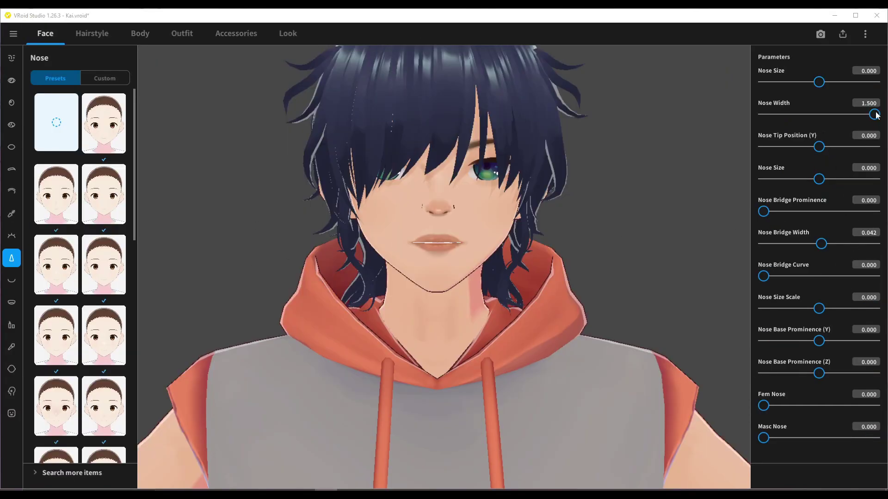
drag(842, 113, 686, 121)
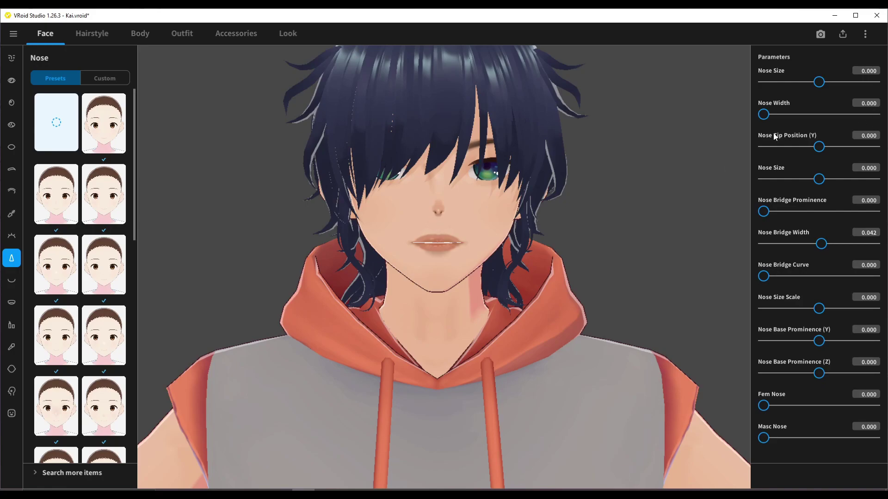
click(874, 114)
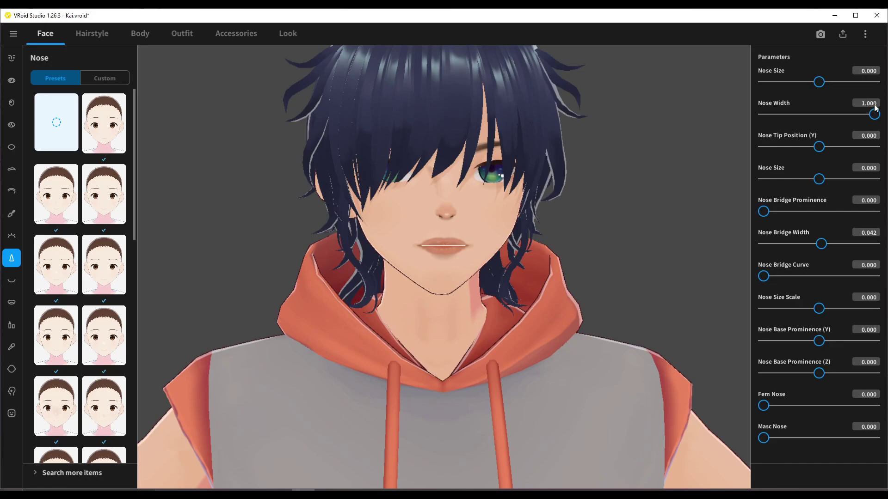
drag(875, 108, 876, 107)
right_drag(680, 184, 648, 198)
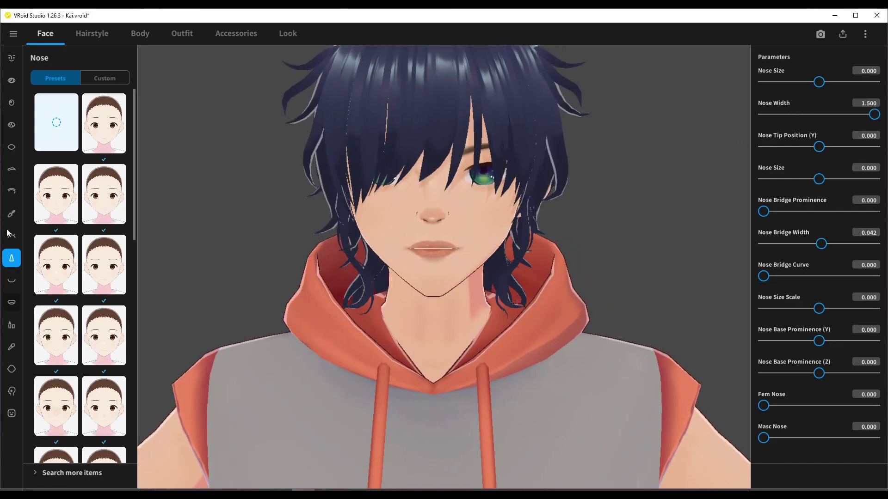
scroll(573, 236, up, 2)
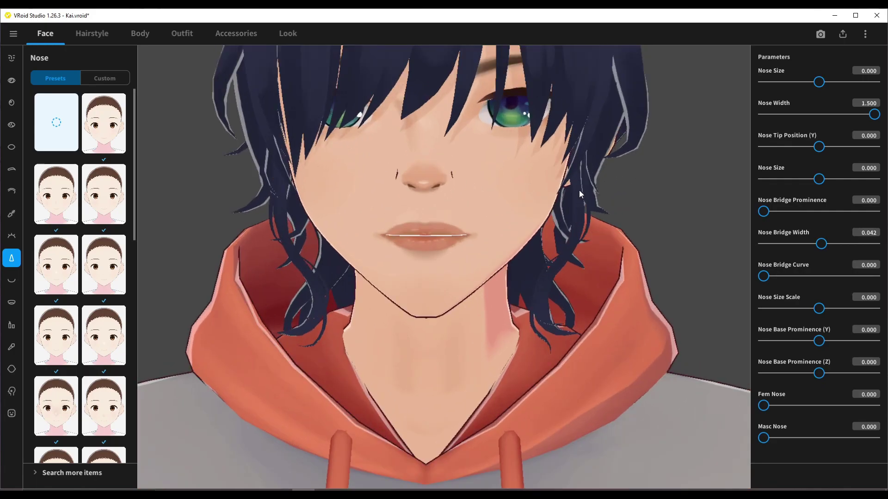
scroll(575, 235, up, 3)
middle_drag(575, 234, 588, 203)
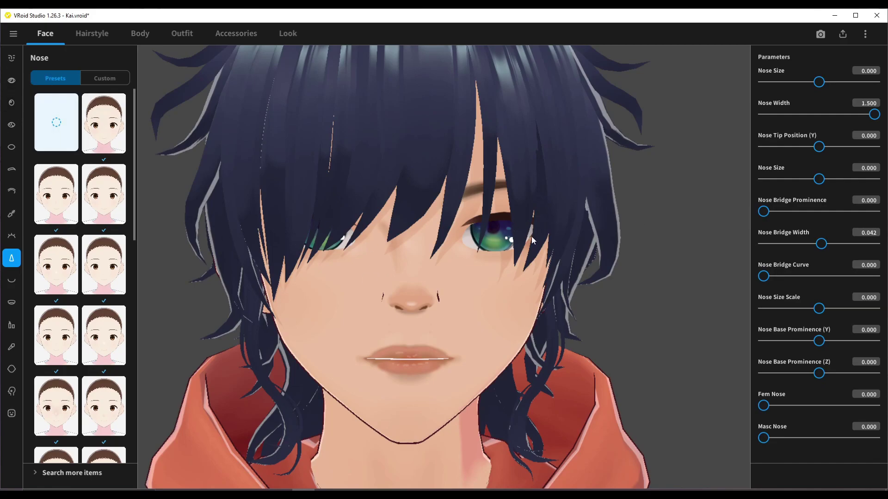
- Open the iris and then the eye shape parameters, reviewing their values
click(12, 103)
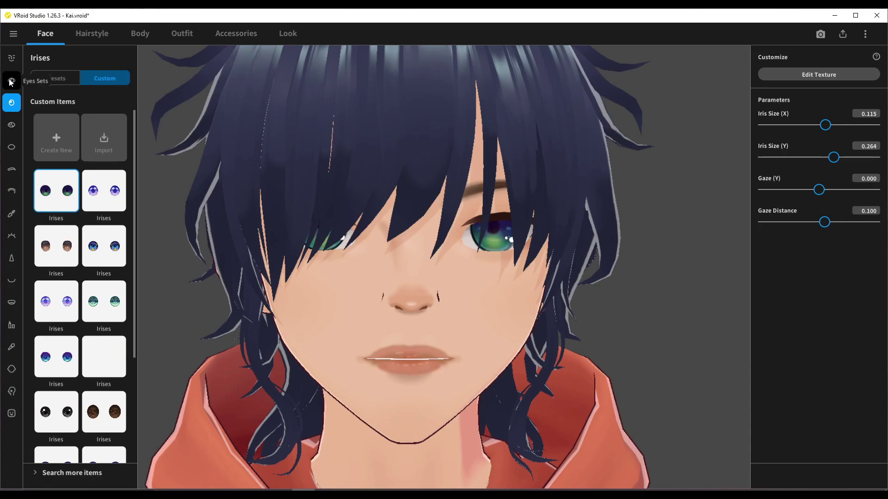
click(12, 81)
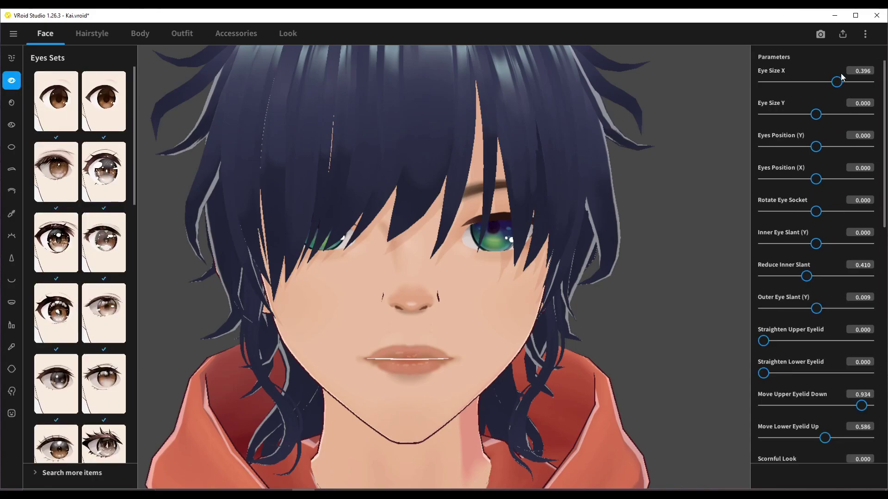
scroll(847, 309, down, 1)
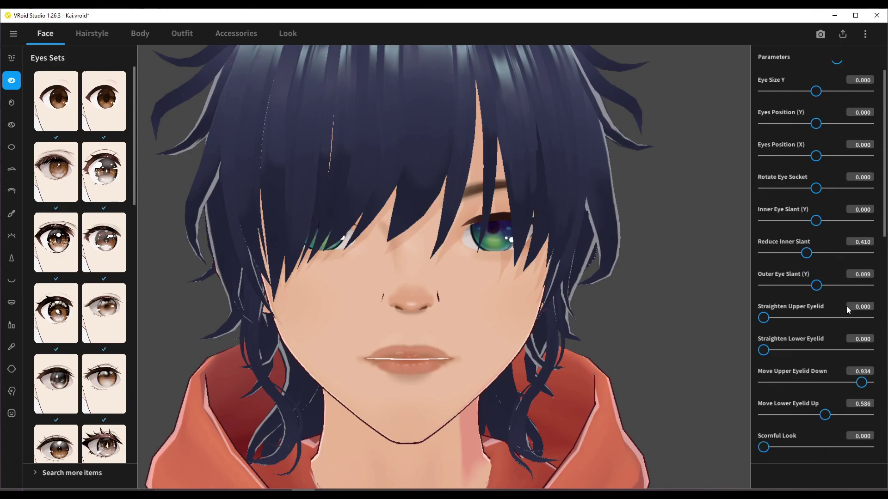
scroll(856, 279, up, 1)
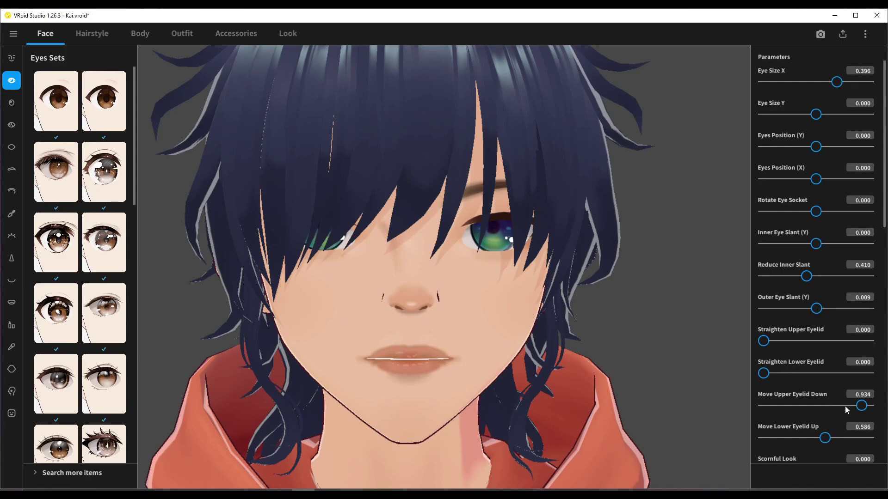
scroll(845, 406, down, 5)
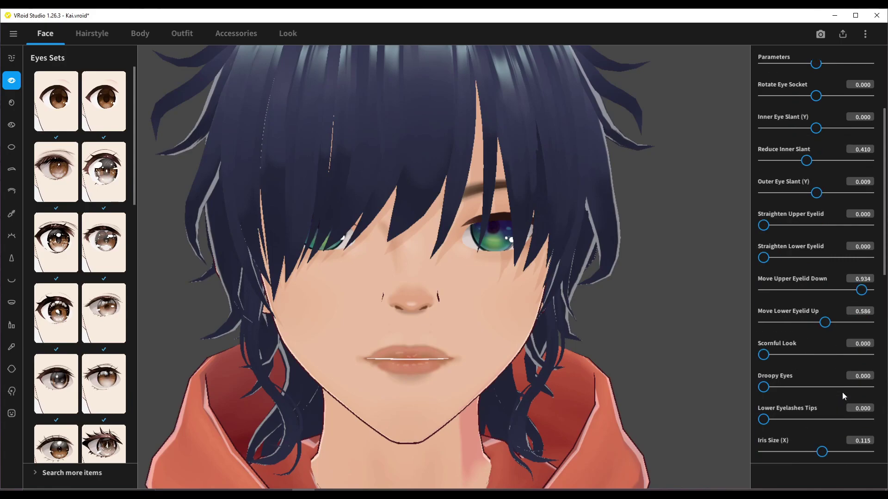
scroll(842, 392, down, 5)
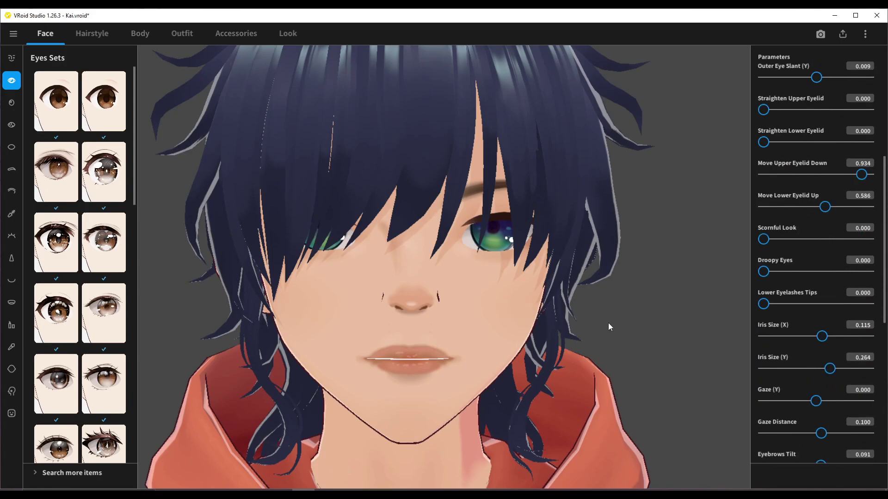
- Rotate and zoom out to a head-and-shoulders view of the heavy-lidded green eyes
drag(608, 323, 586, 287)
scroll(586, 288, down, 5)
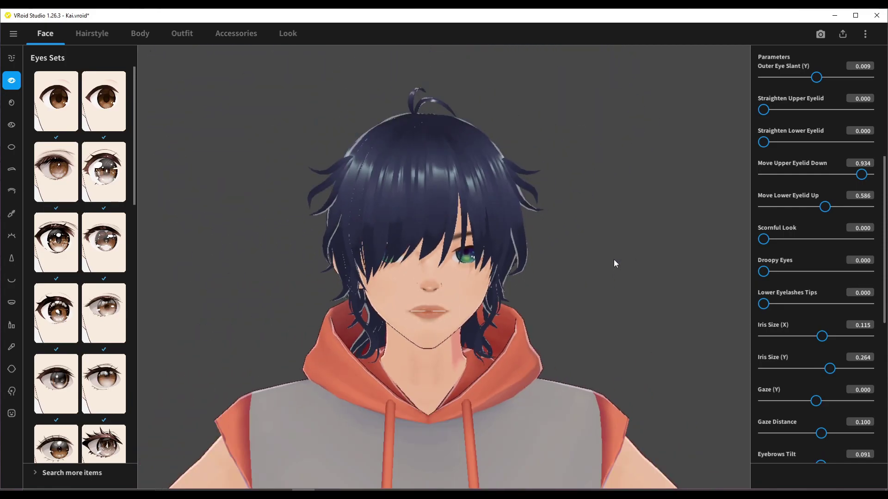
drag(614, 260, 603, 262)
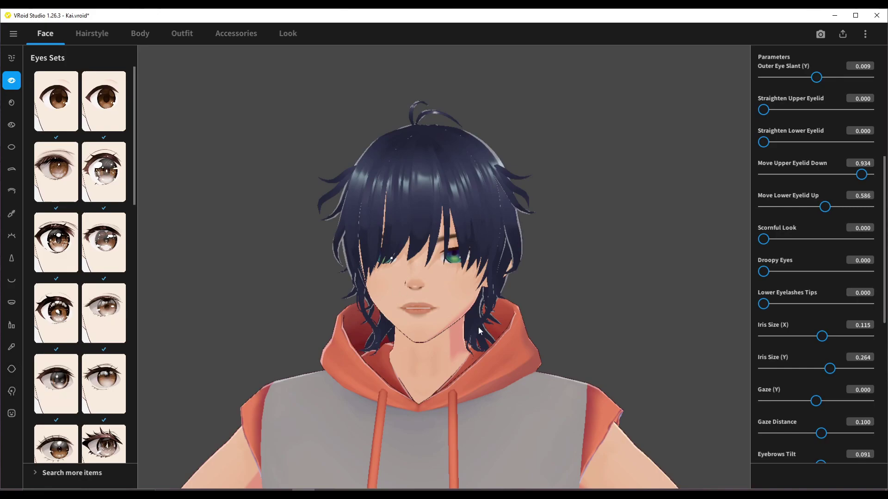
drag(479, 330, 513, 361)
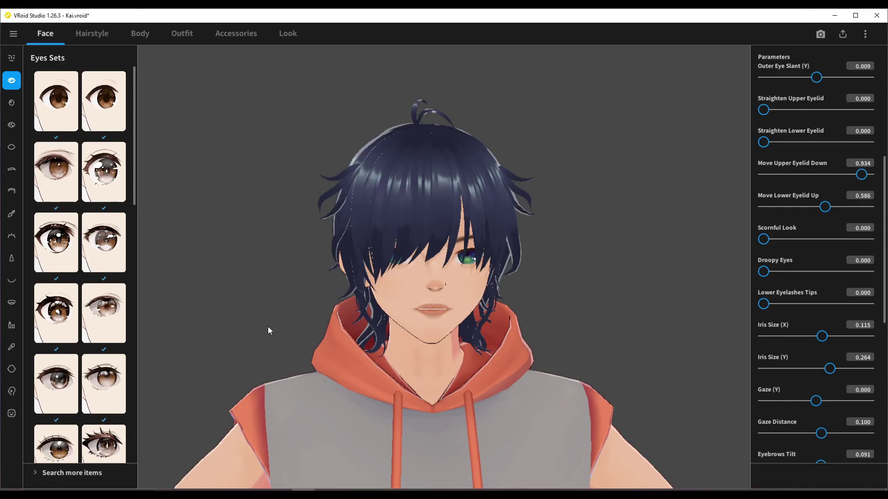
- Open the Skin section and scroll down to Jaw Position (Y) at 0.714
click(11, 369)
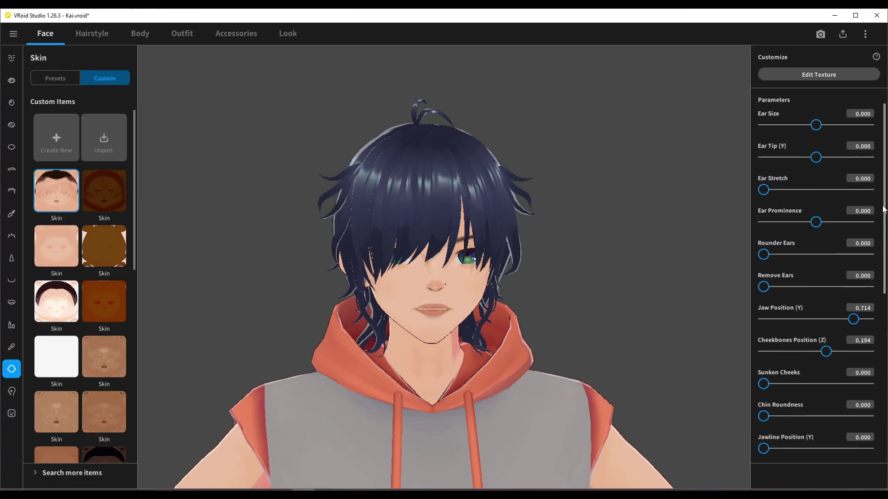
scroll(883, 209, down, 3)
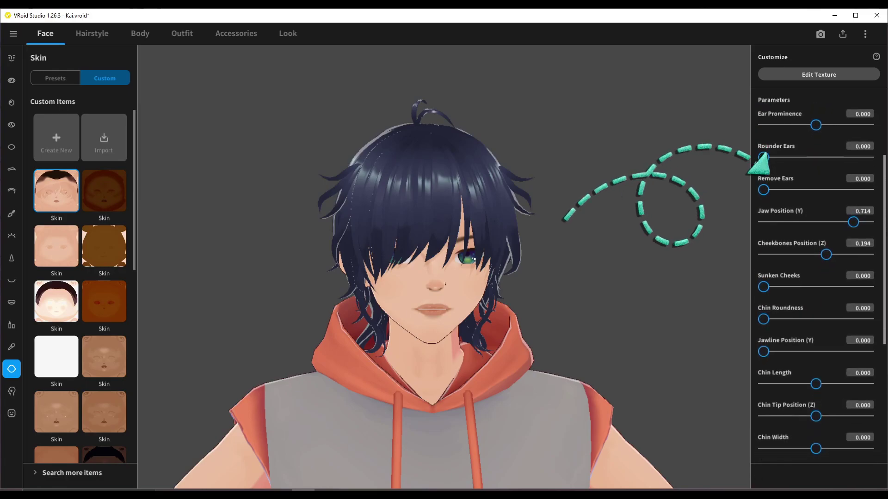
scroll(883, 209, down, 2)
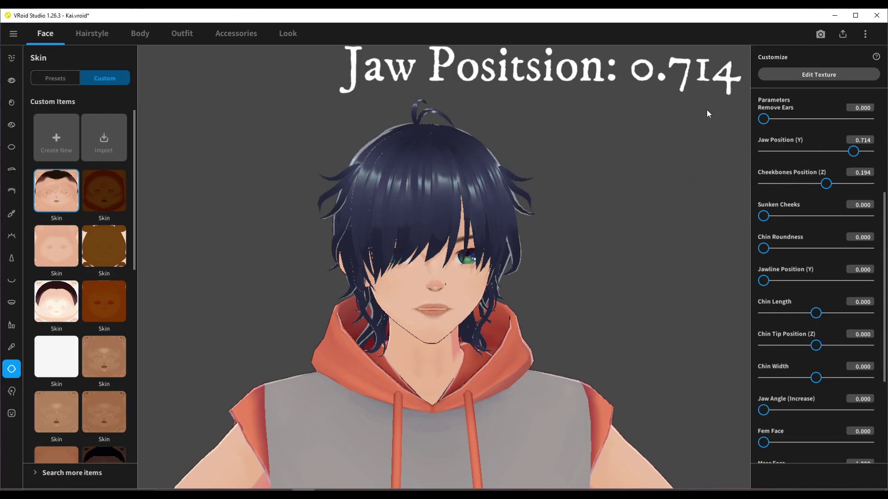
- In the Hairstyle tab, browse the Back hair presets, then open the Front hair items
click(98, 33)
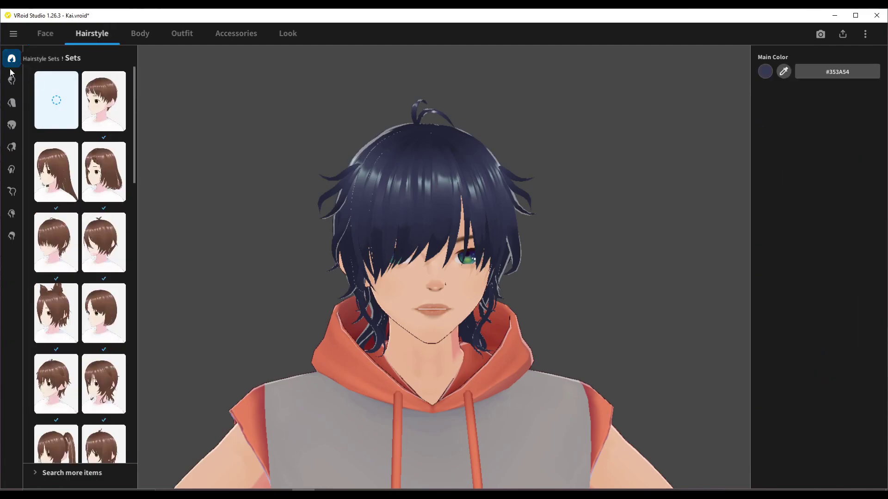
scroll(86, 269, down, 5)
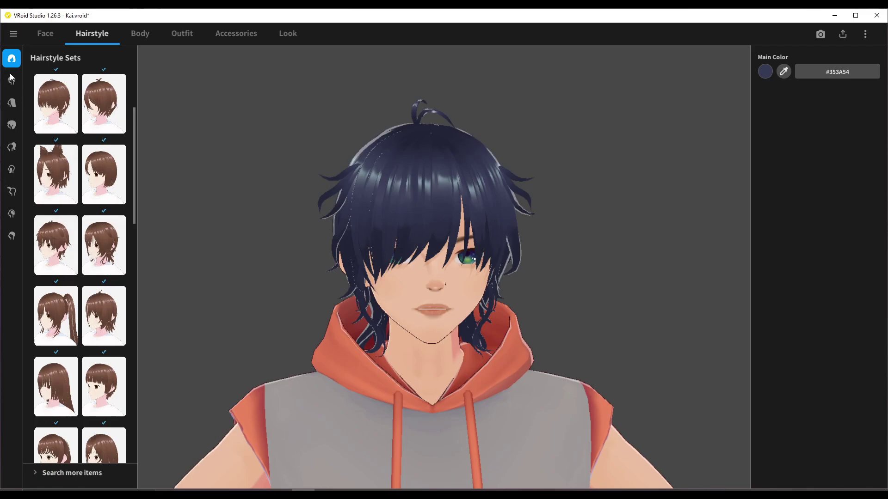
click(12, 102)
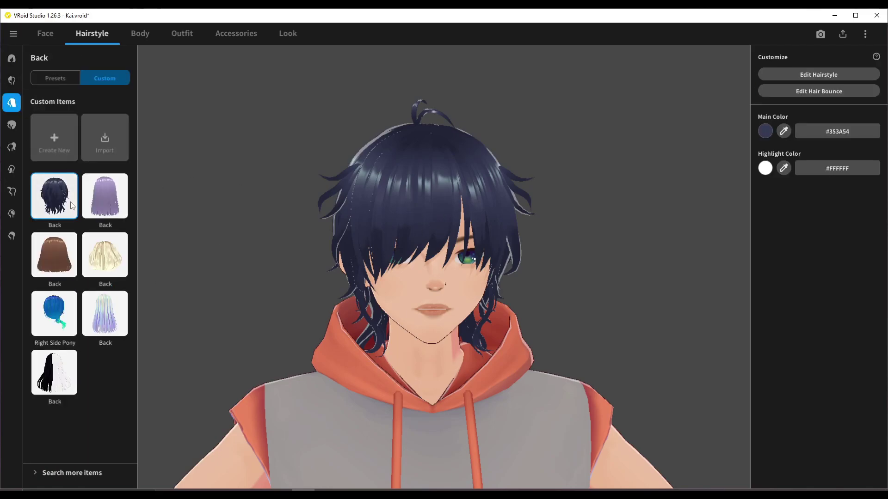
click(59, 82)
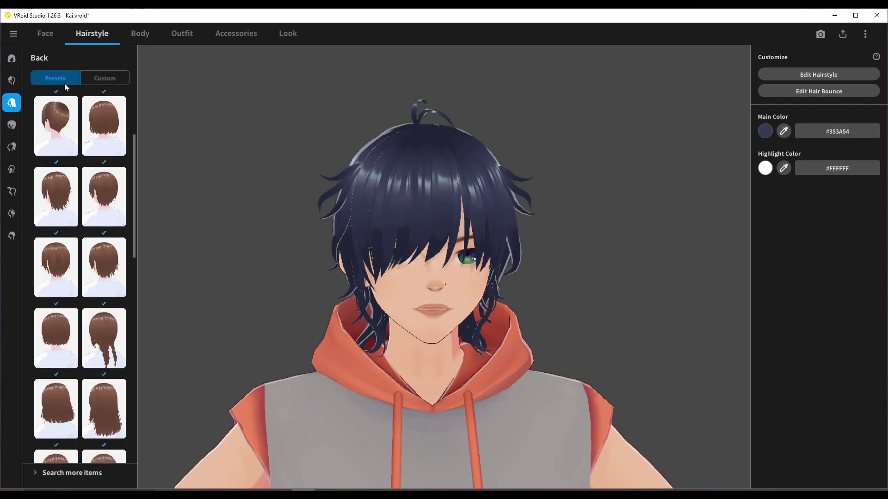
scroll(109, 252, down, 5)
scroll(107, 248, down, 1)
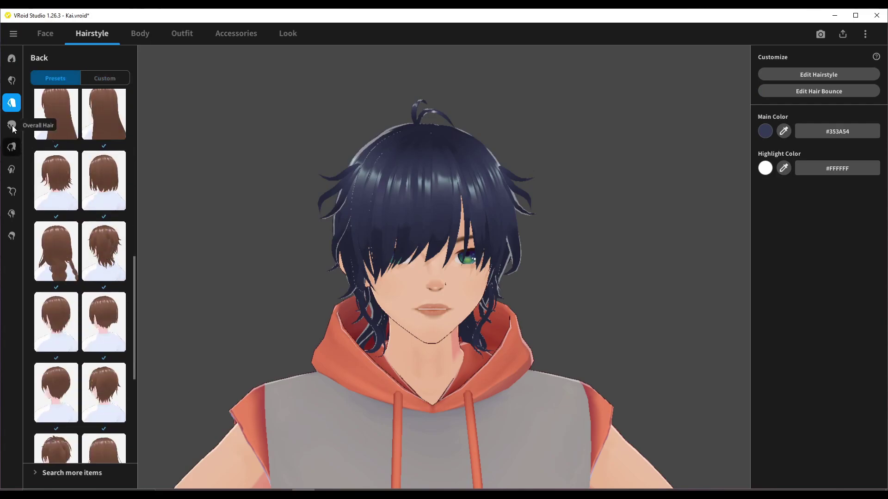
click(12, 80)
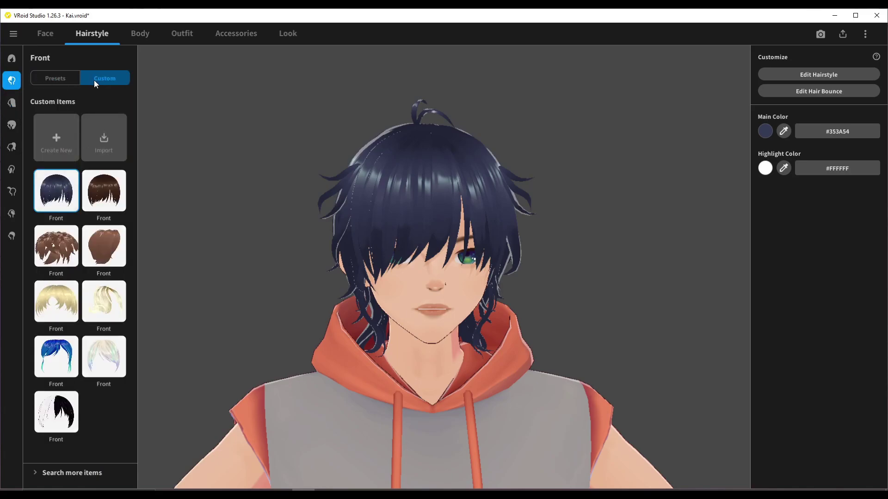
click(55, 78)
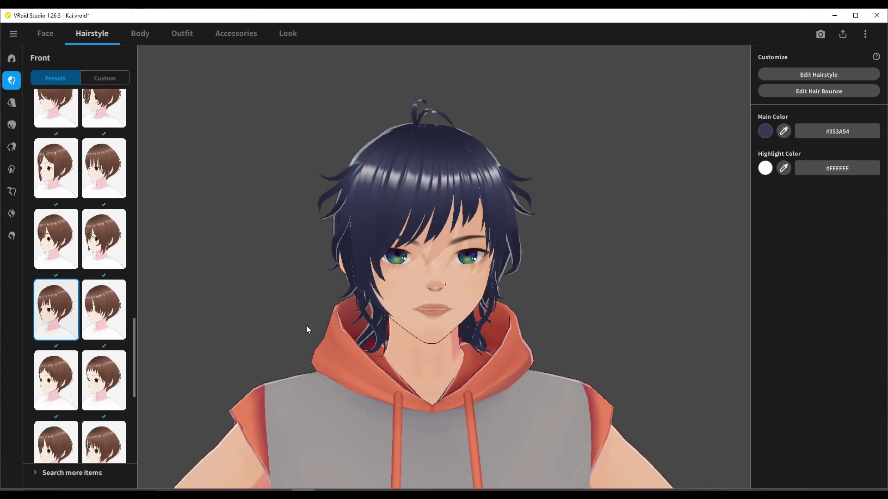
click(60, 239)
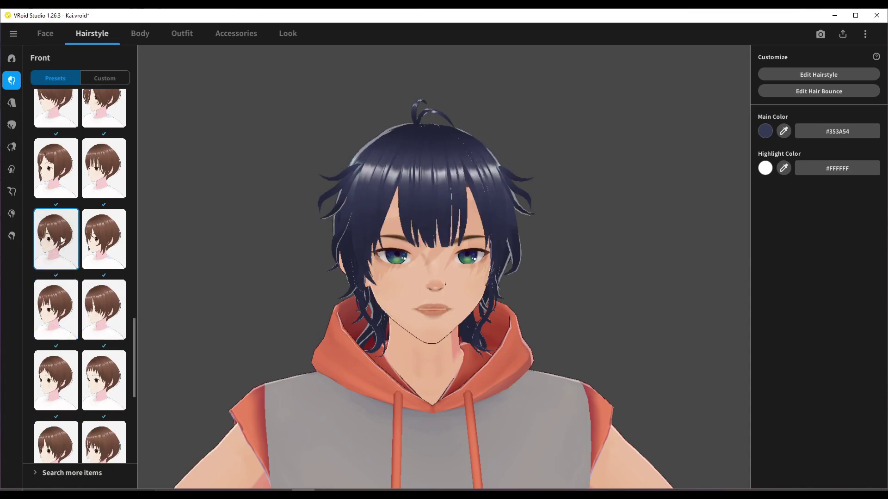
click(110, 242)
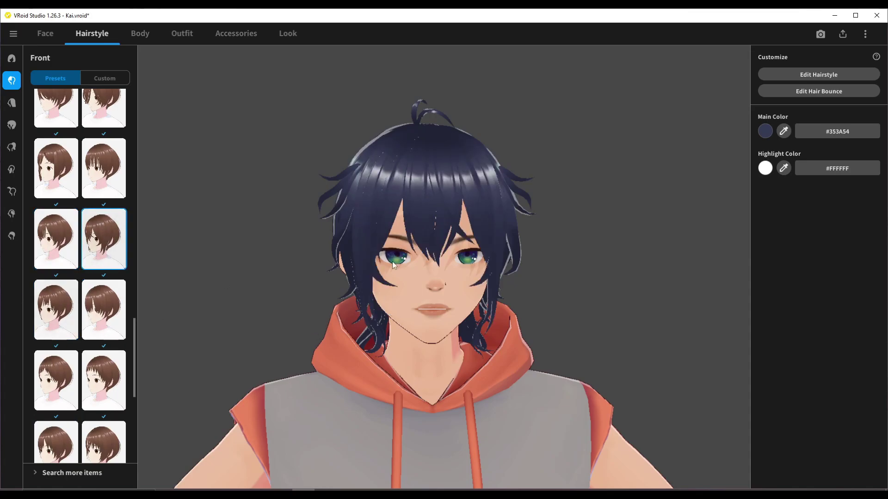
scroll(104, 231, down, 1)
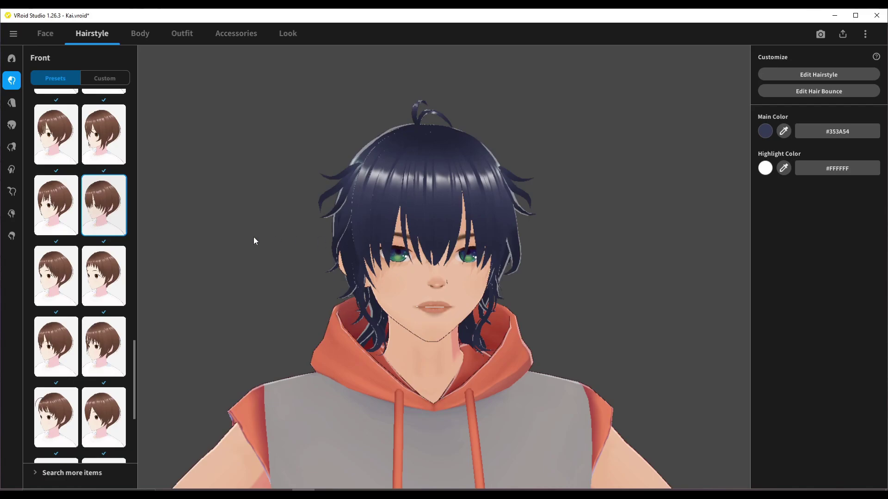
click(104, 78)
click(56, 191)
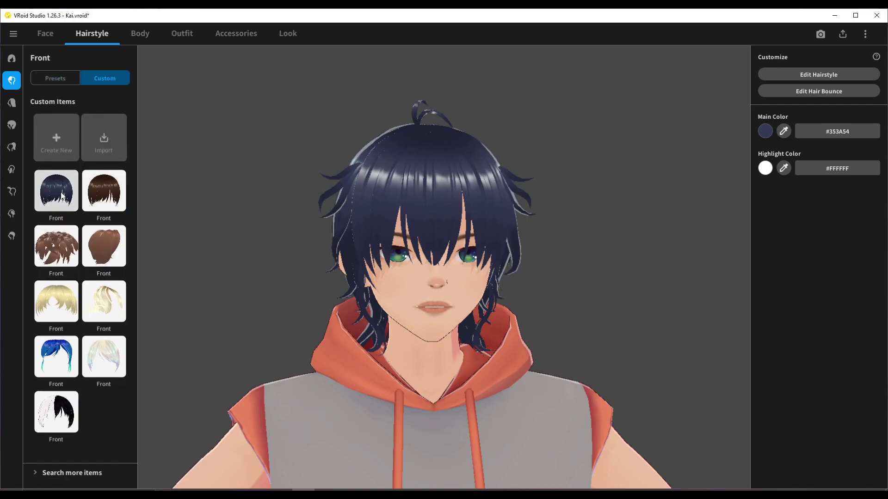
click(55, 78)
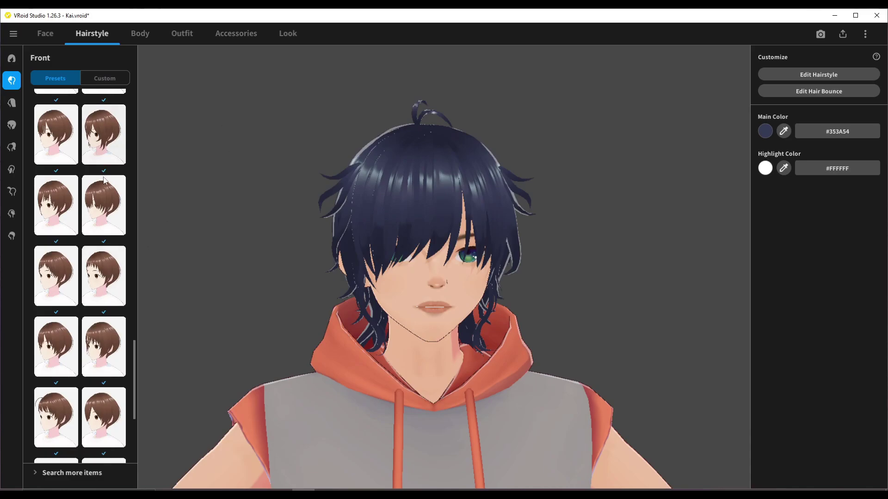
click(102, 78)
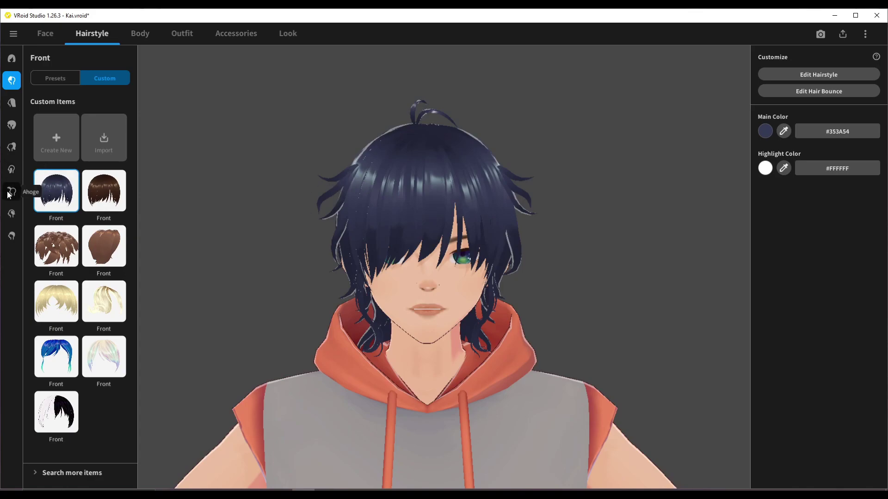
- Open the Extra hair presets and scroll through the available pieces
click(12, 214)
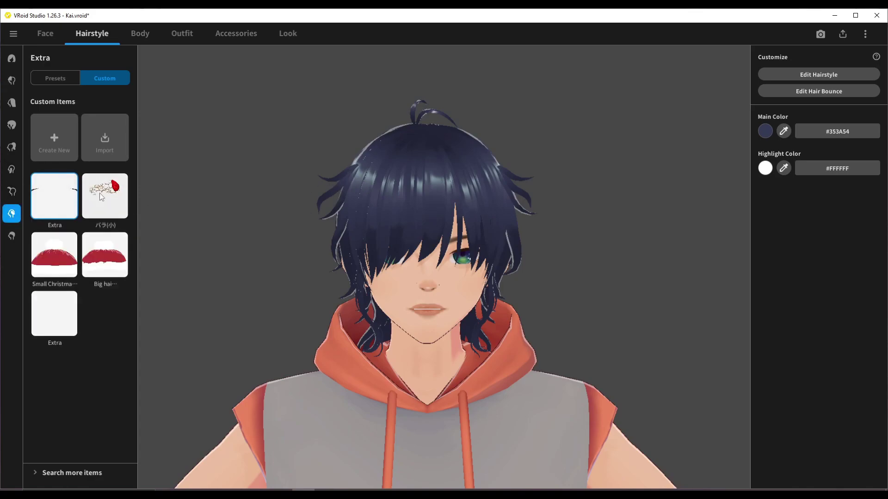
click(56, 79)
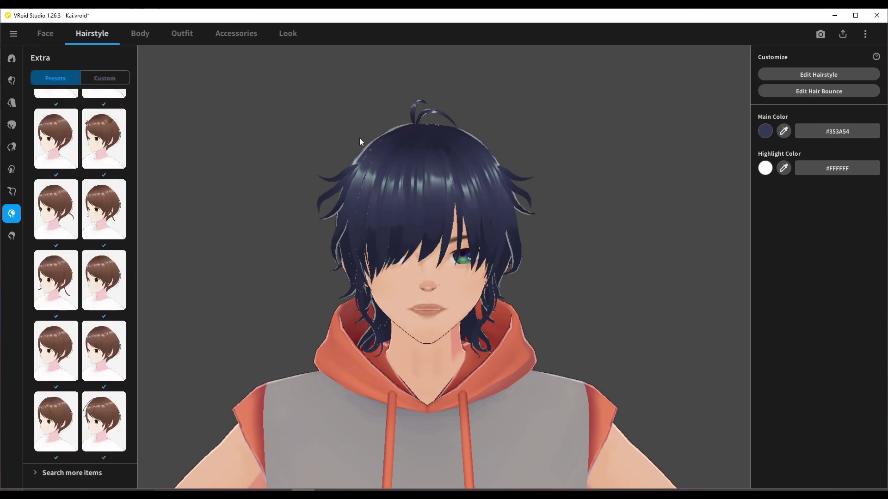
scroll(564, 310, down, 5)
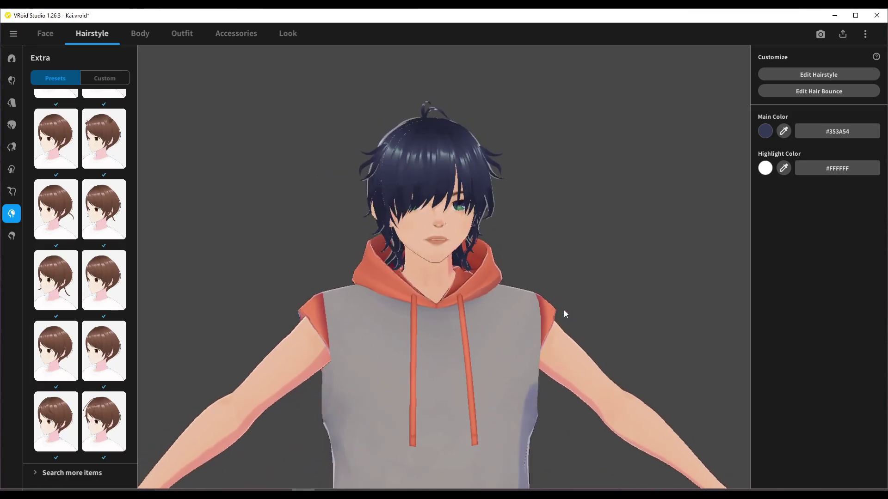
scroll(569, 351, down, 4)
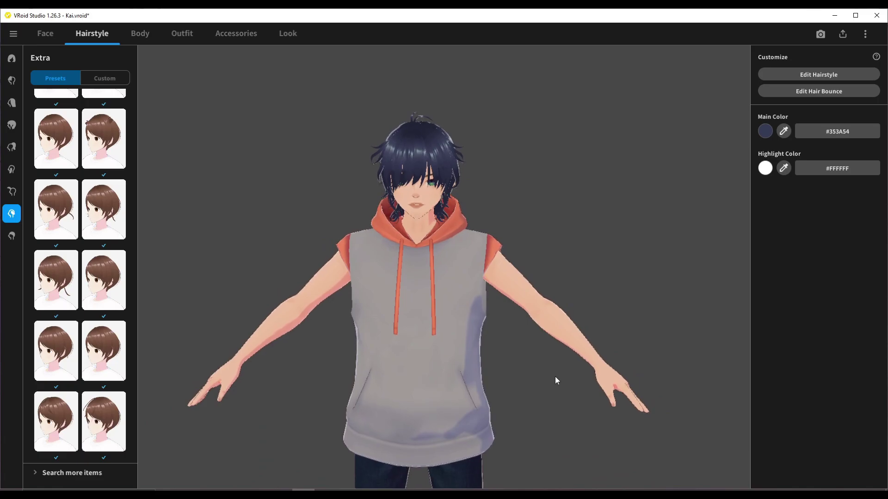
scroll(556, 375, down, 1)
scroll(555, 386, down, 2)
- Spin the whole avatar around, then zoom in to a three-quarter face view
middle_drag(540, 427, 545, 368)
drag(544, 368, 367, 370)
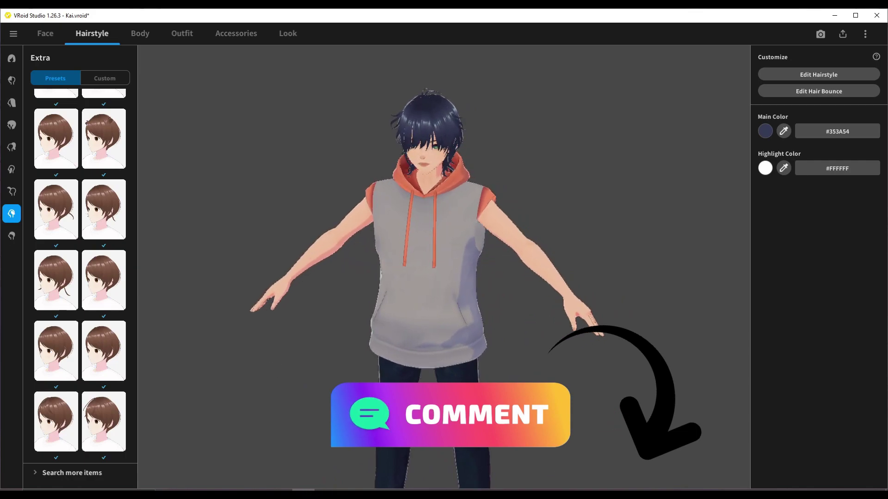
middle_drag(532, 399, 533, 361)
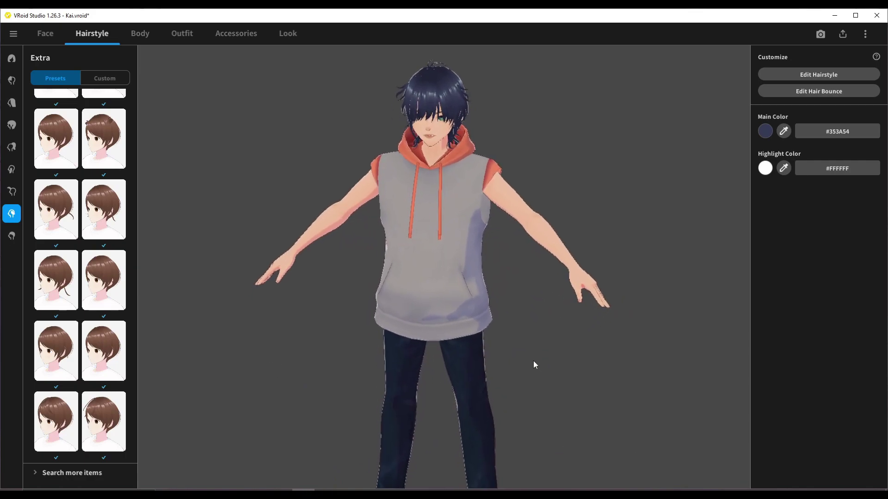
scroll(529, 341, up, 3)
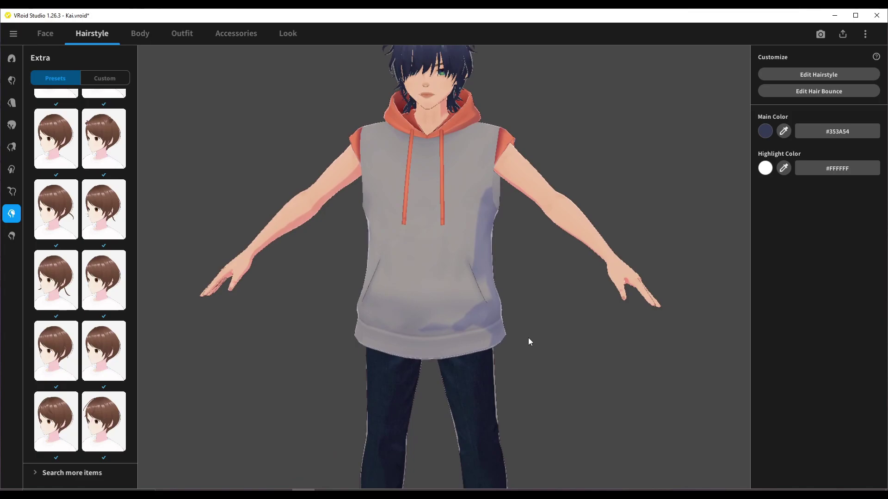
middle_drag(538, 162, 523, 271)
scroll(464, 312, up, 5)
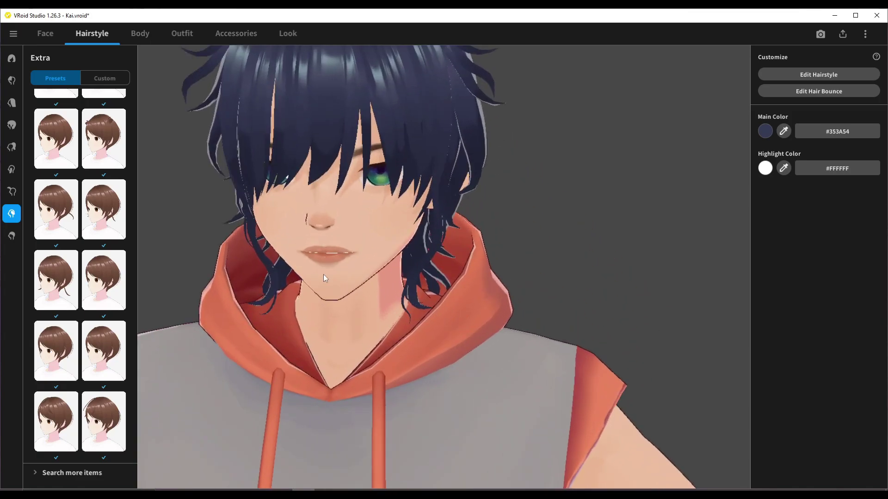
right_drag(324, 294, 359, 294)
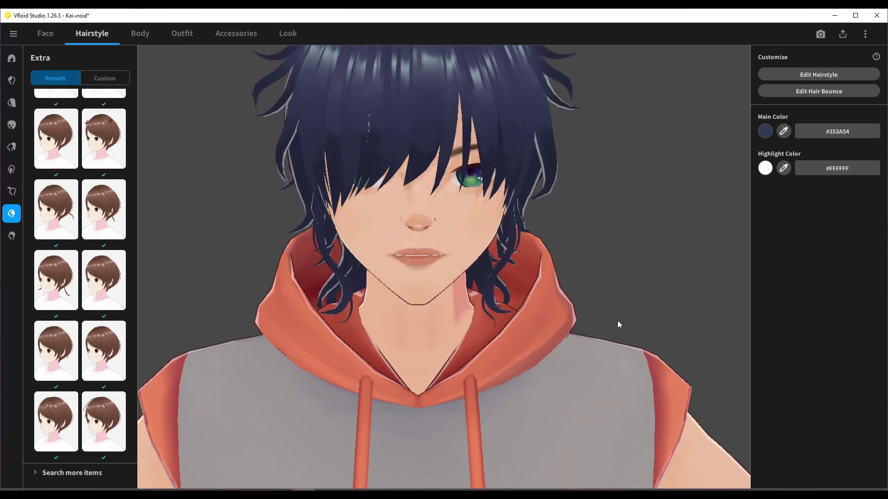